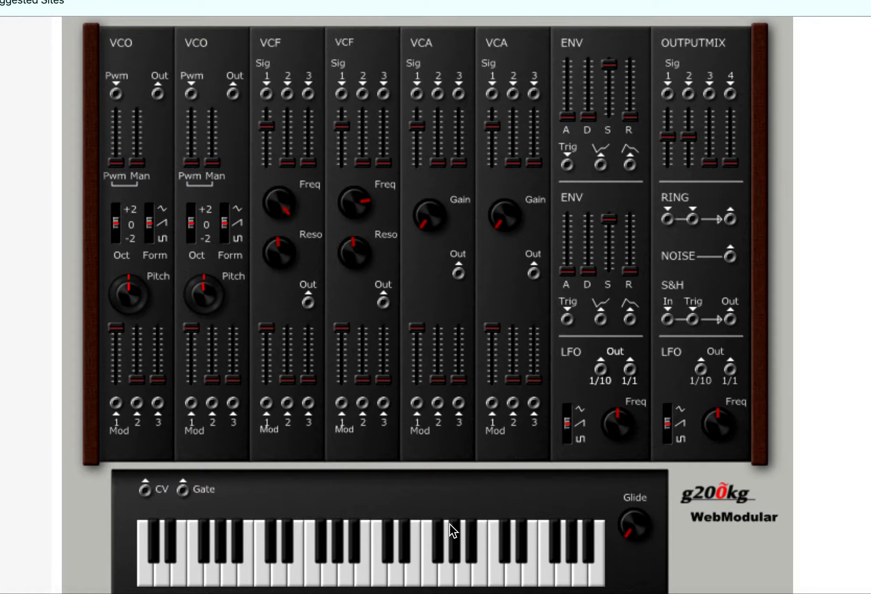
# Step: Patch the first VCO's output to the first VCF's Sig 1, that VCF to the first VCA's Sig 1, and the VCA to OUTPUTMIX 1
pyautogui.scroll(-1, 450, 525)
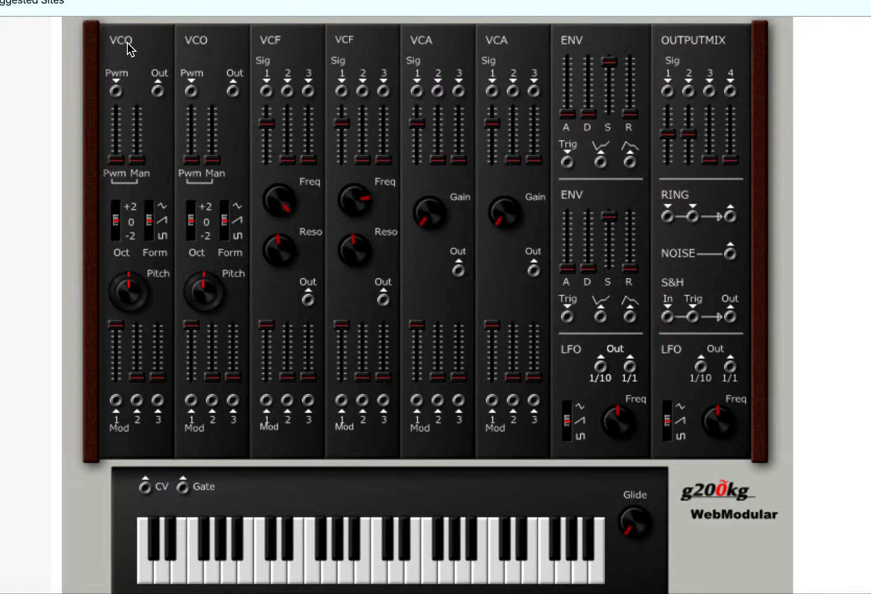
pyautogui.moveTo(157, 90); pyautogui.dragTo(269, 93)
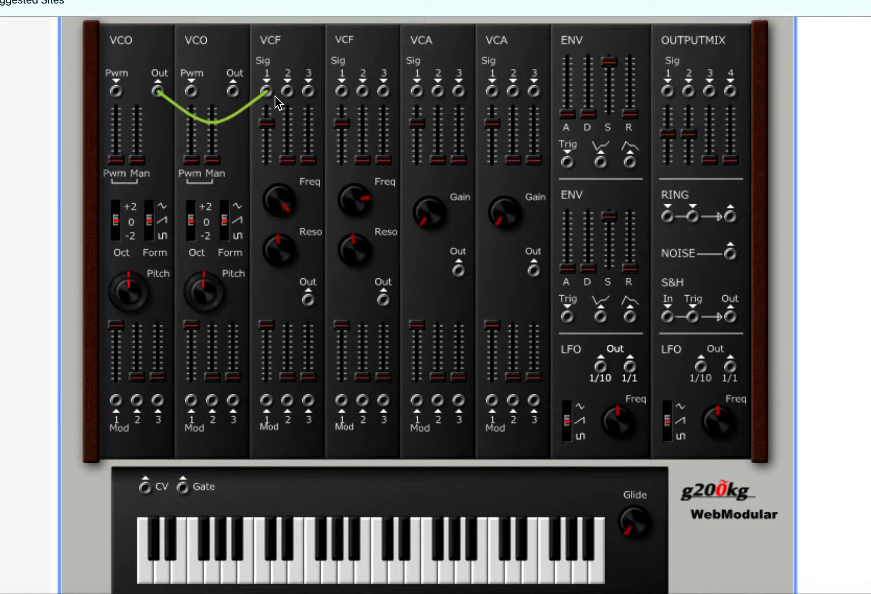
pyautogui.moveTo(309, 301); pyautogui.dragTo(420, 92)
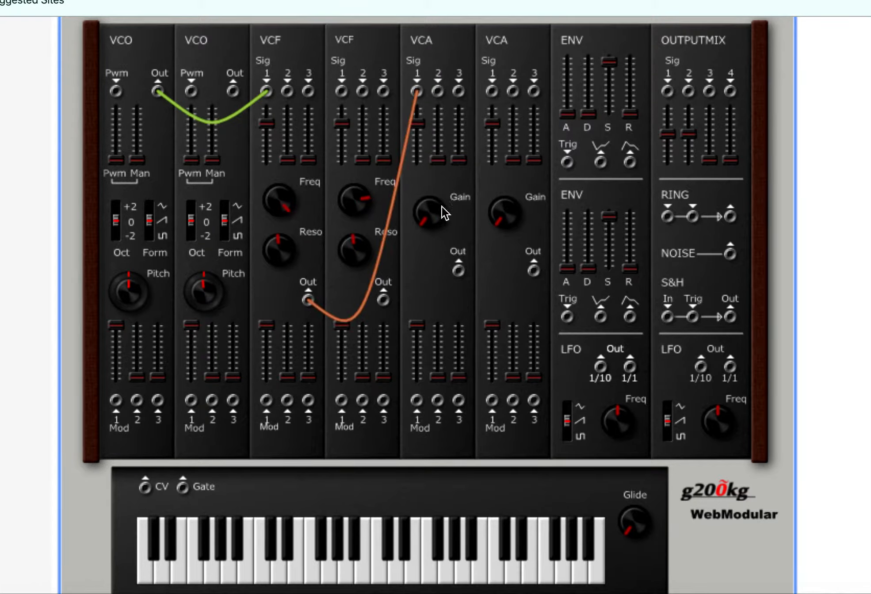
pyautogui.moveTo(461, 273); pyautogui.dragTo(669, 92)
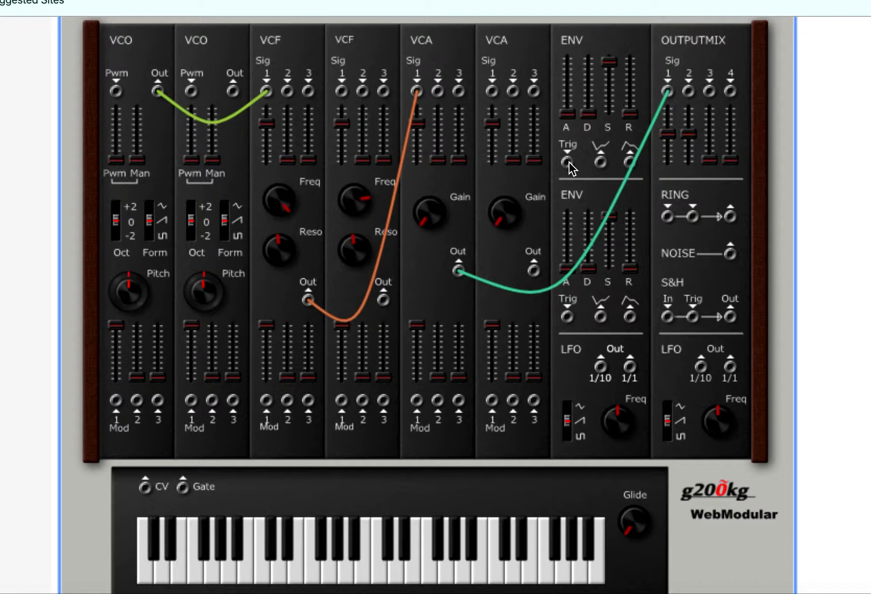
# Step: Trigger the first ENV from the keyboard Gate, patch its non-inverted output to the first VCA's Mod 1, and play test notes
pyautogui.moveTo(570, 163); pyautogui.dragTo(184, 490)
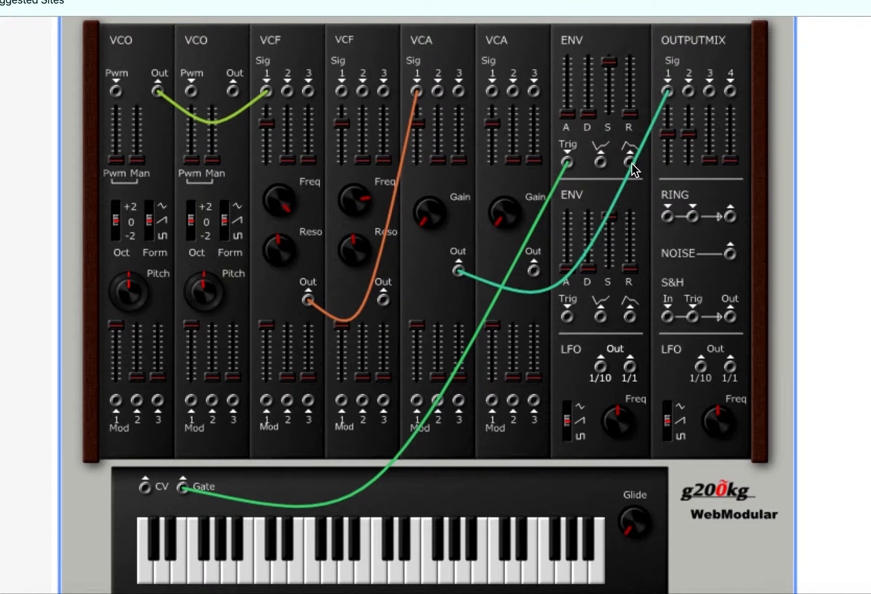
pyautogui.moveTo(633, 165); pyautogui.dragTo(417, 406)
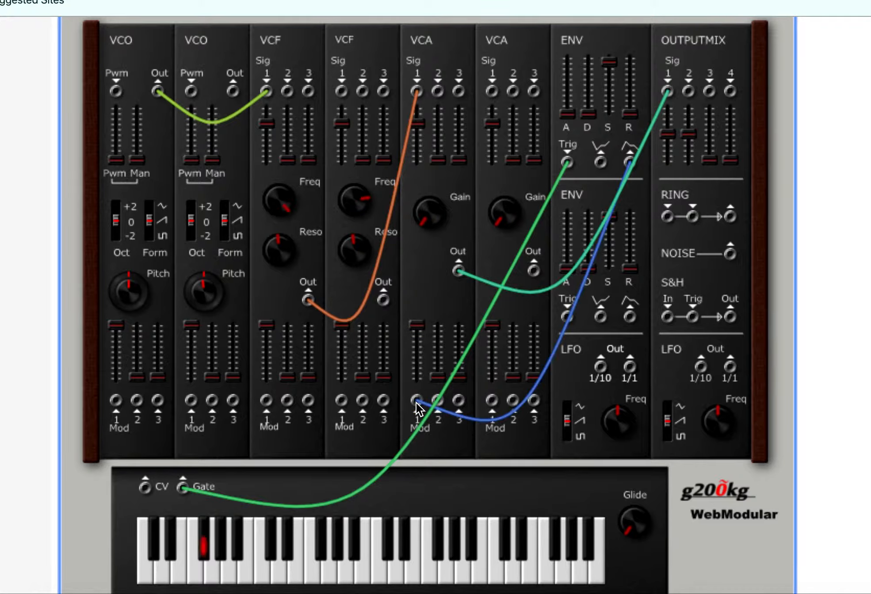
pyautogui.press('h')
pyautogui.press('j')
pyautogui.press('u')
pyautogui.press('i')
pyautogui.press('y')
pyautogui.press('t')
# Step: Patch the keyboard CV to Mod 1 of both the first VCO and the first VCF, and play test notes
pyautogui.moveTo(116, 402); pyautogui.dragTo(146, 490)
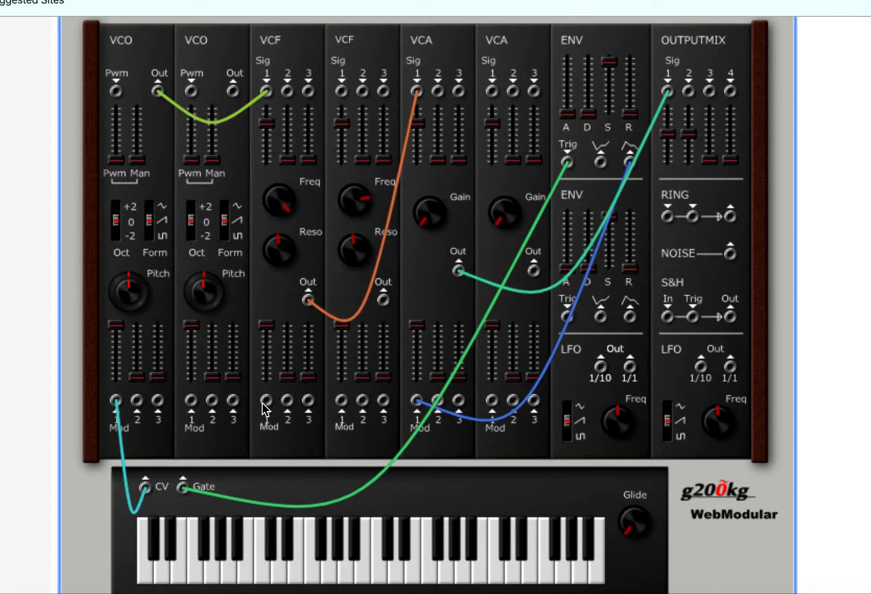
pyautogui.moveTo(264, 404); pyautogui.dragTo(147, 485)
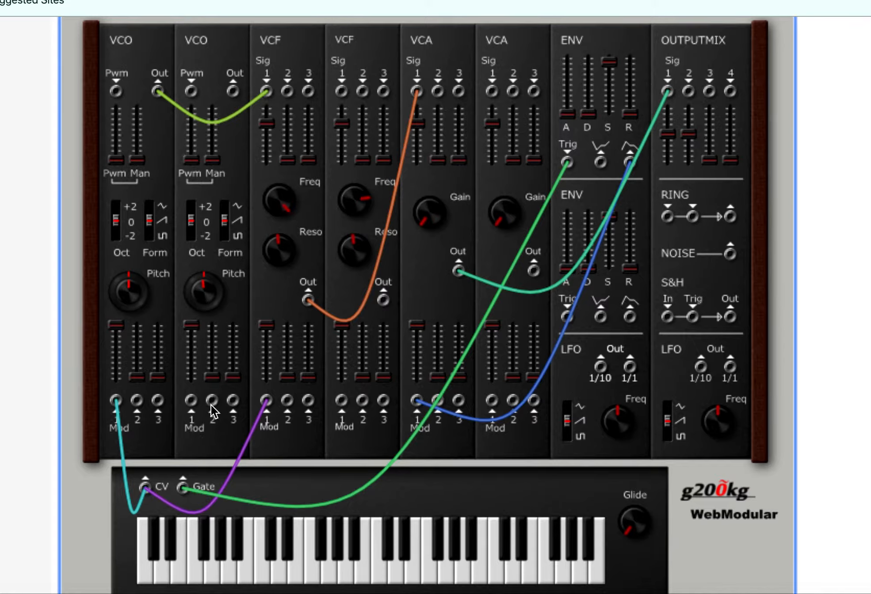
pyautogui.press('h')
pyautogui.press('j')
pyautogui.press('j')
pyautogui.press('h')
# Step: Raise the first ENV's release to about midway, set the first VCO to square wave, and lower the first VCF's frequency while playing notes
pyautogui.moveTo(627, 67); pyautogui.dragTo(627, 59)
pyautogui.moveTo(283, 228)
pyautogui.mouseDown()
pyautogui.moveTo(283, 238)
pyautogui.moveTo(283, 231)
pyautogui.mouseUp()
pyautogui.press('g')
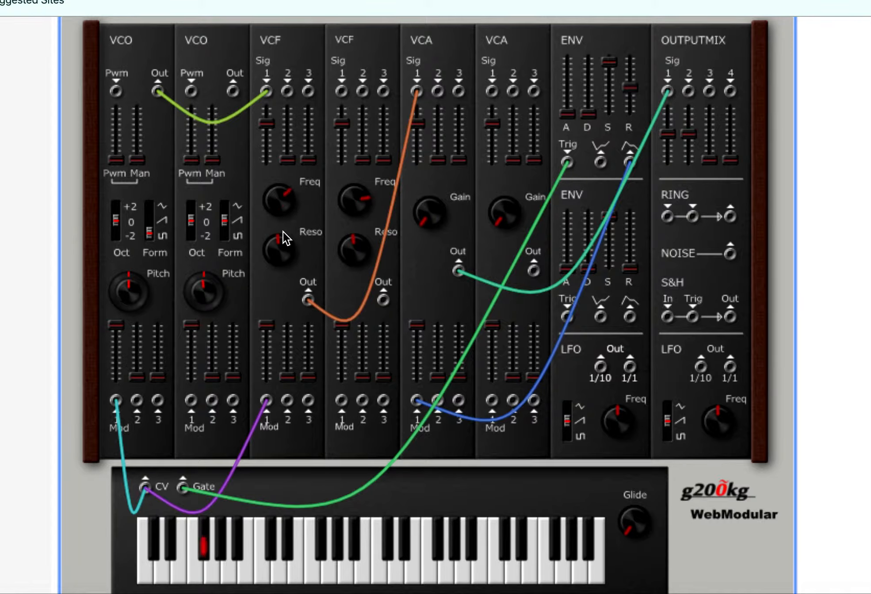
pyautogui.press('j')
pyautogui.press('h')
pyautogui.press('g')
pyautogui.press('d')
# Step: Turn the first VCF's frequency partway back up and play notes to audition the sound
pyautogui.moveTo(291, 215); pyautogui.dragTo(188, 66)
pyautogui.press('g')
pyautogui.press('h')
pyautogui.press('j')
# Step: Patch NOISE into the first VCF's Sig 2, raise that input's level to just under halfway, and play test notes
pyautogui.moveTo(287, 91); pyautogui.dragTo(726, 255)
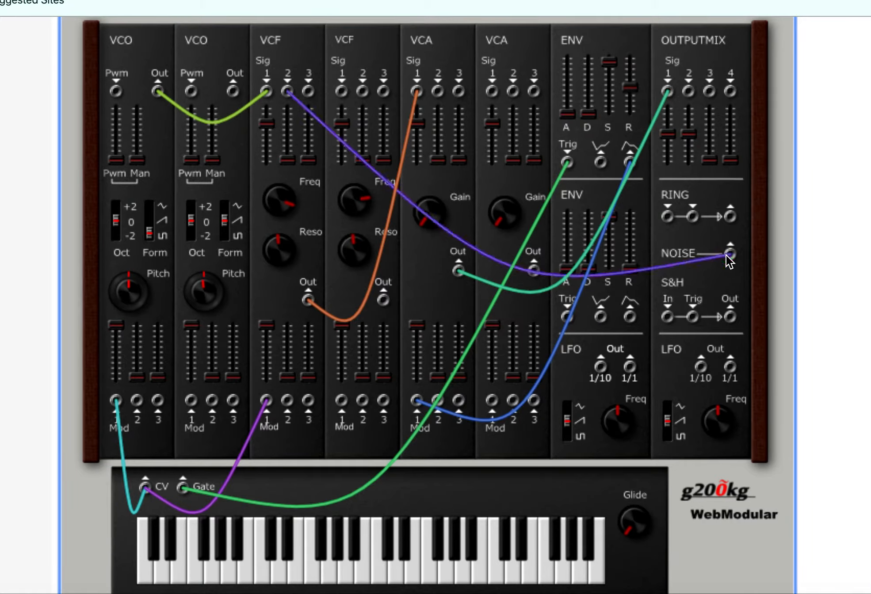
pyautogui.press('g')
pyautogui.moveTo(288, 123); pyautogui.dragTo(286, 121)
pyautogui.press('h')
pyautogui.press('g')
pyautogui.press('y')
# Step: Feed NOISE to S&H In and the second LFO's 1/10 output to S&H Trig, and modulate the first VCF's Mod 2 from S&H Out
pyautogui.moveTo(730, 254); pyautogui.dragTo(701, 370)
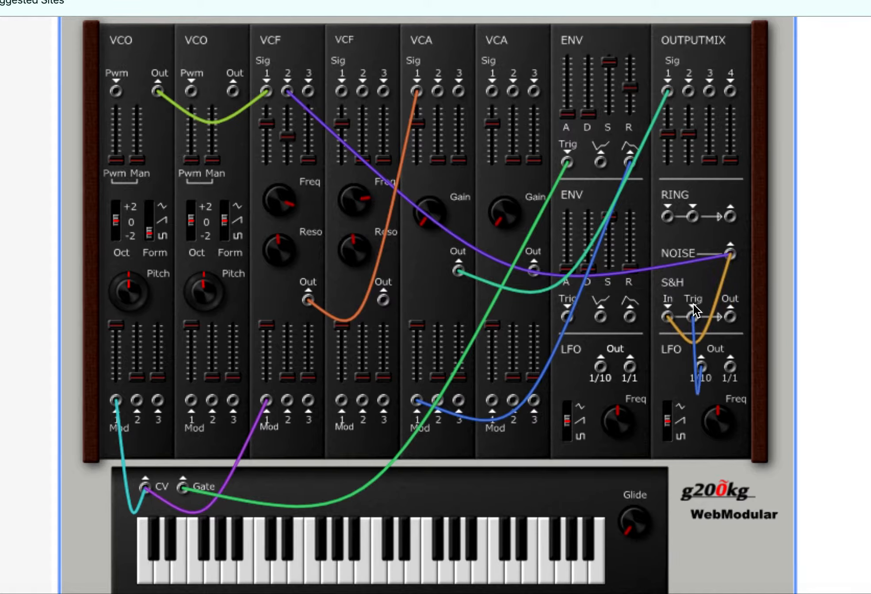
pyautogui.moveTo(730, 317); pyautogui.dragTo(290, 401)
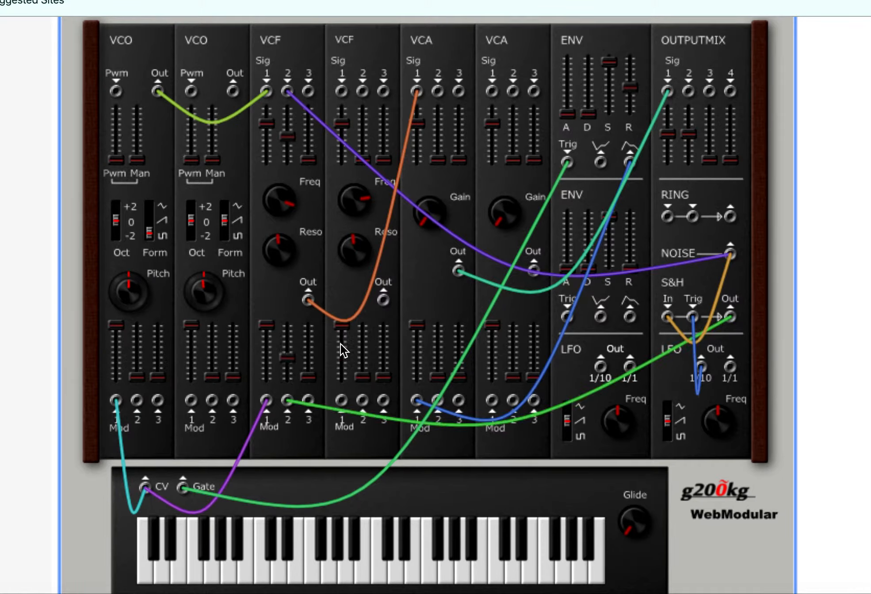
pyautogui.press('g')
# Step: Set the second LFO to sine wave and reduce the first VCF's Sig 2 and Mod 2 levels while playing notes
pyautogui.moveTo(697, 397)
pyautogui.mouseDown()
pyautogui.moveTo(692, 378)
pyautogui.moveTo(730, 363)
pyautogui.moveTo(728, 401)
pyautogui.mouseUp()
pyautogui.click(668, 407)
pyautogui.press('g')
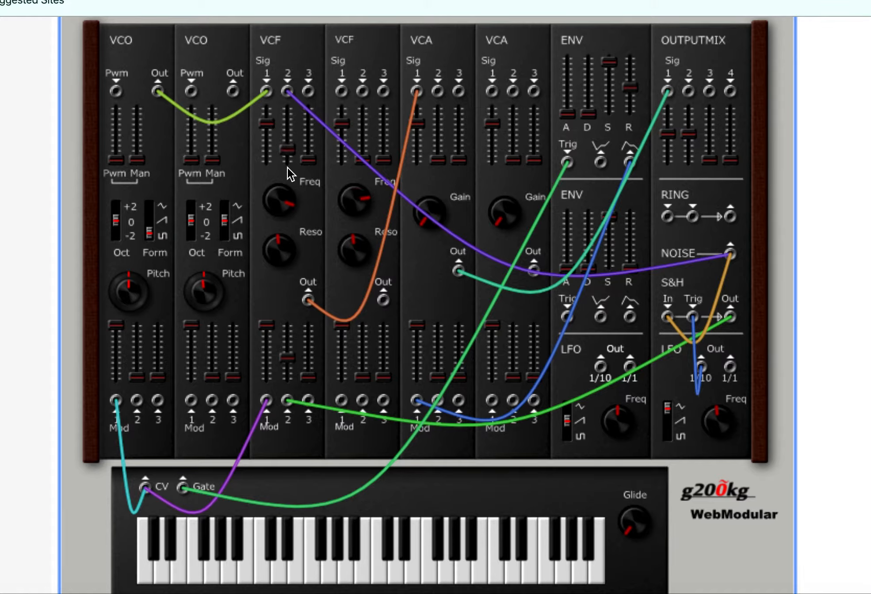
pyautogui.press('g')
pyautogui.press('g')
pyautogui.scroll(-3, 484, 410)
pyautogui.scroll(4, 485, 410)
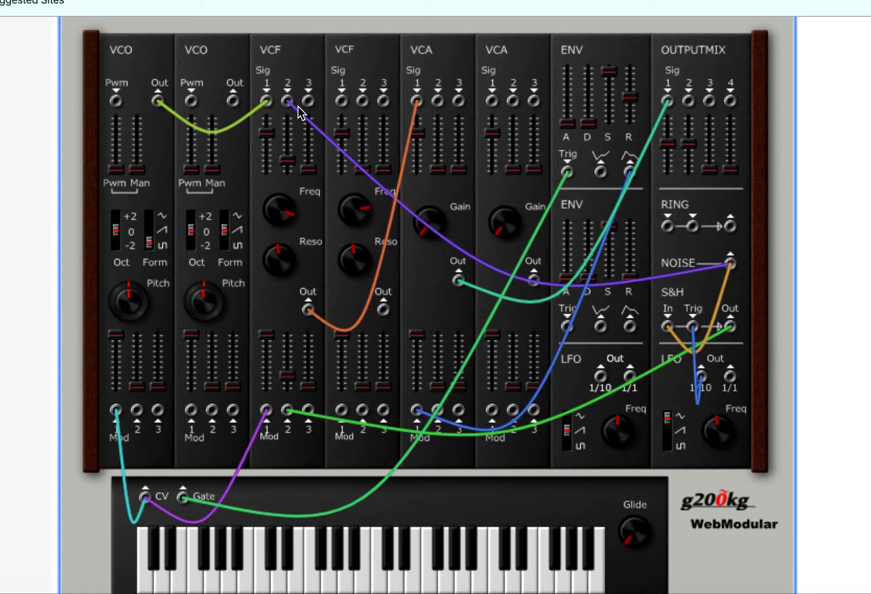
# Step: Unplug the noise cable from the first VCF's Sig 2 and reset the whole synthesizer with Clear All Patch
pyautogui.moveTo(288, 101); pyautogui.dragTo(647, 241)
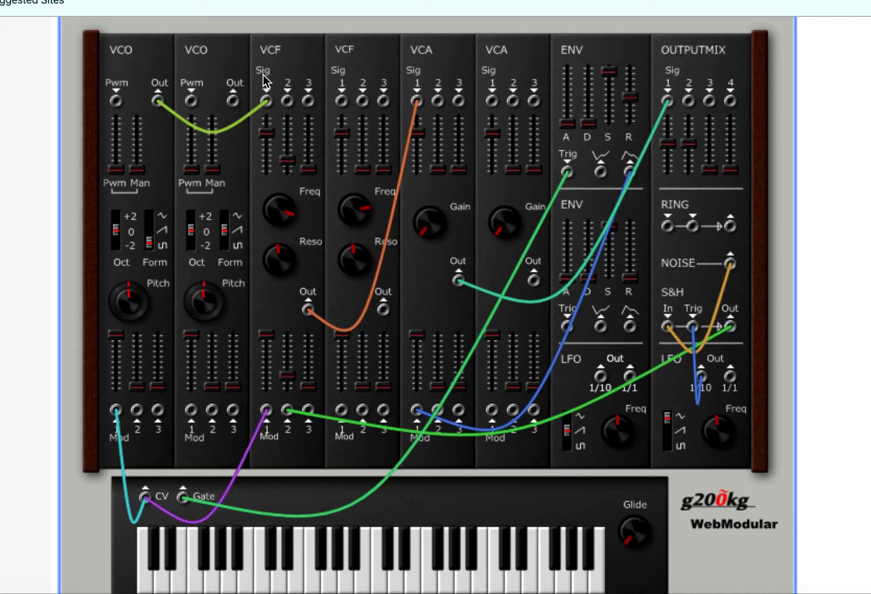
pyautogui.scroll(4, 228, 109)
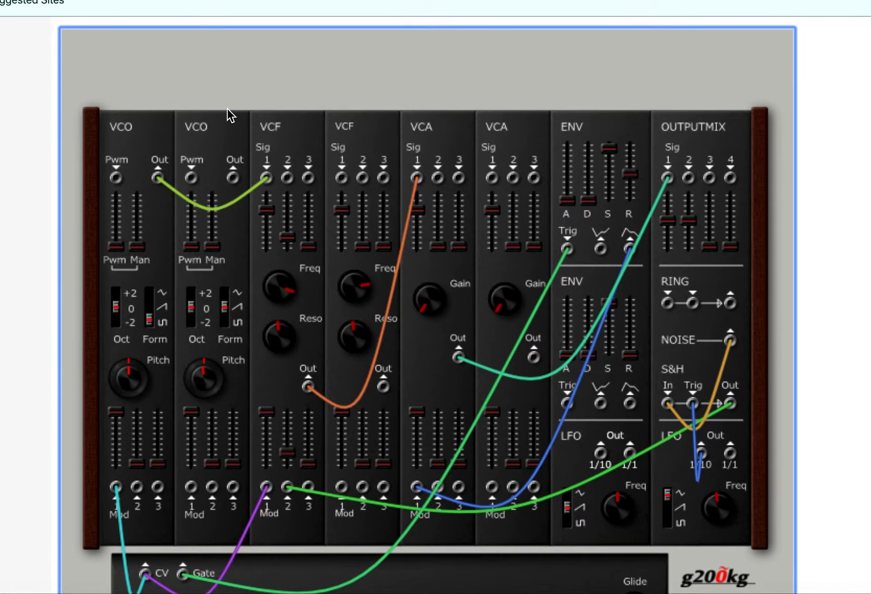
pyautogui.click(331, 59)
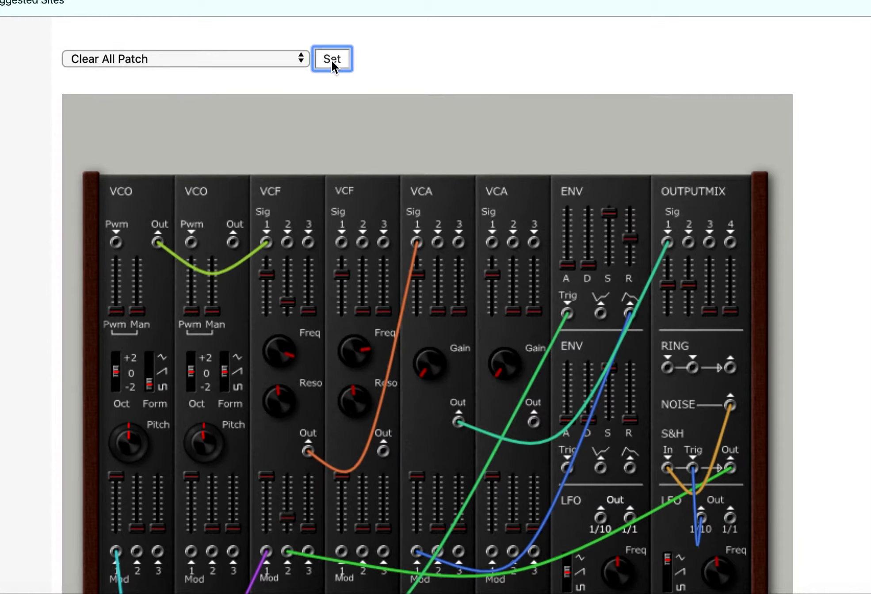
# Step: Patch the outputs of both VCOs into Sig 1 and Sig 2 of the first VCF, raising Sig 2's level to match Sig 1
pyautogui.scroll(-3, 304, 291)
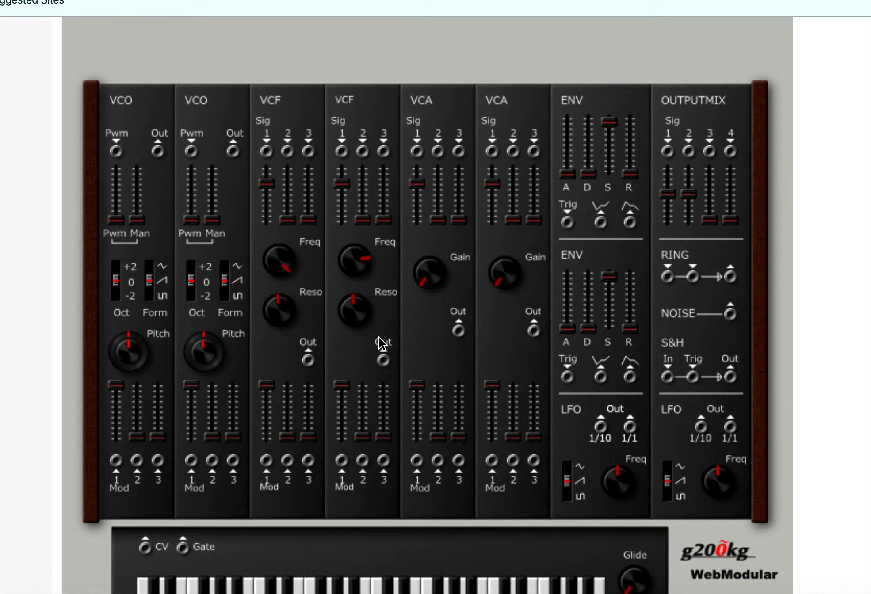
pyautogui.moveTo(158, 154); pyautogui.dragTo(267, 151)
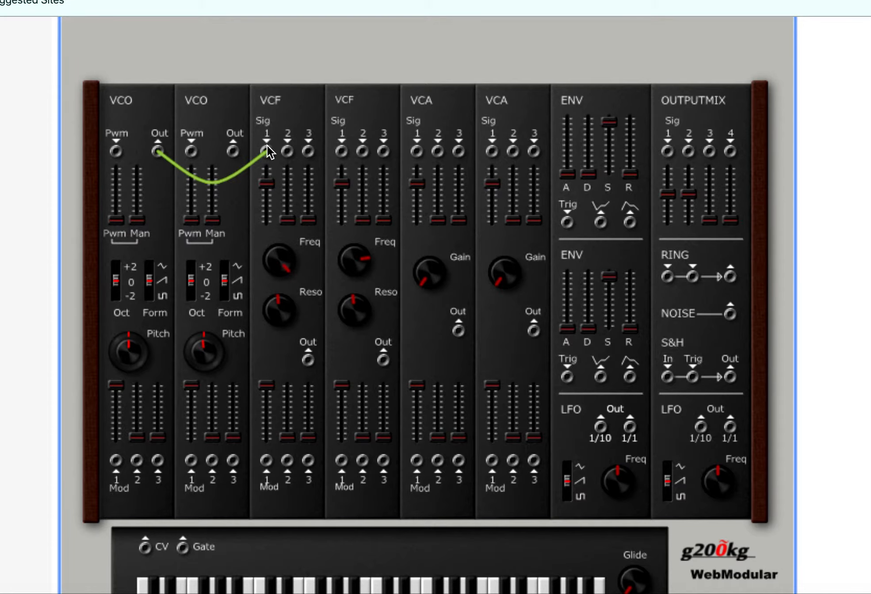
pyautogui.moveTo(237, 152); pyautogui.dragTo(286, 154)
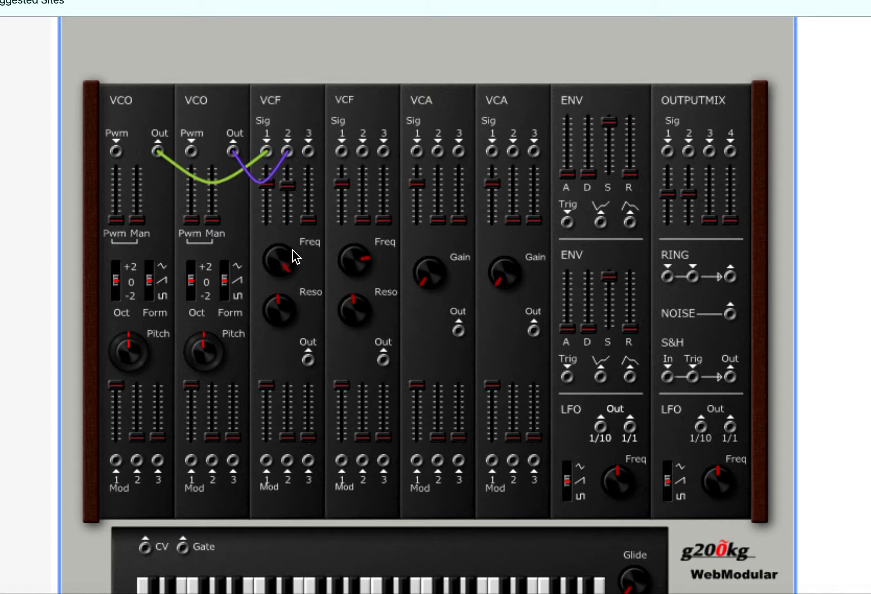
# Step: Patch the first VCF through the first VCA to OUTPUTMIX 1, and drive the VCA's Mod 1 with the first ENV triggered by Gate
pyautogui.moveTo(309, 360); pyautogui.dragTo(418, 151)
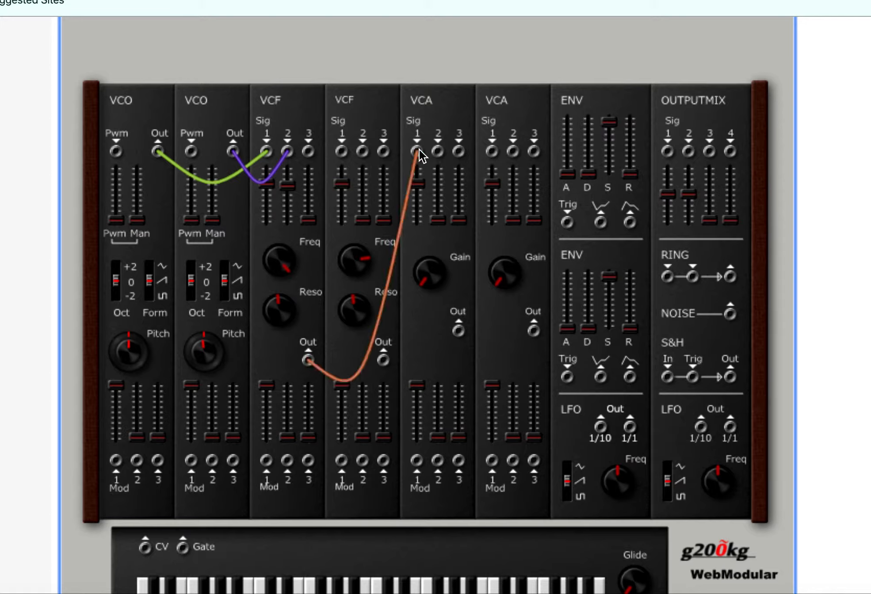
pyautogui.moveTo(458, 332); pyautogui.dragTo(667, 153)
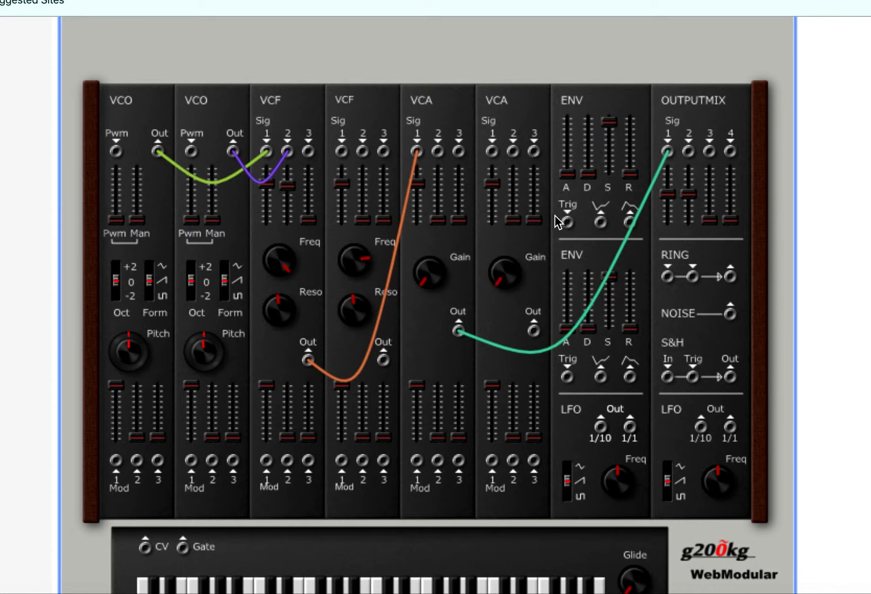
pyautogui.moveTo(567, 223); pyautogui.dragTo(183, 549)
pyautogui.moveTo(630, 220); pyautogui.dragTo(414, 463)
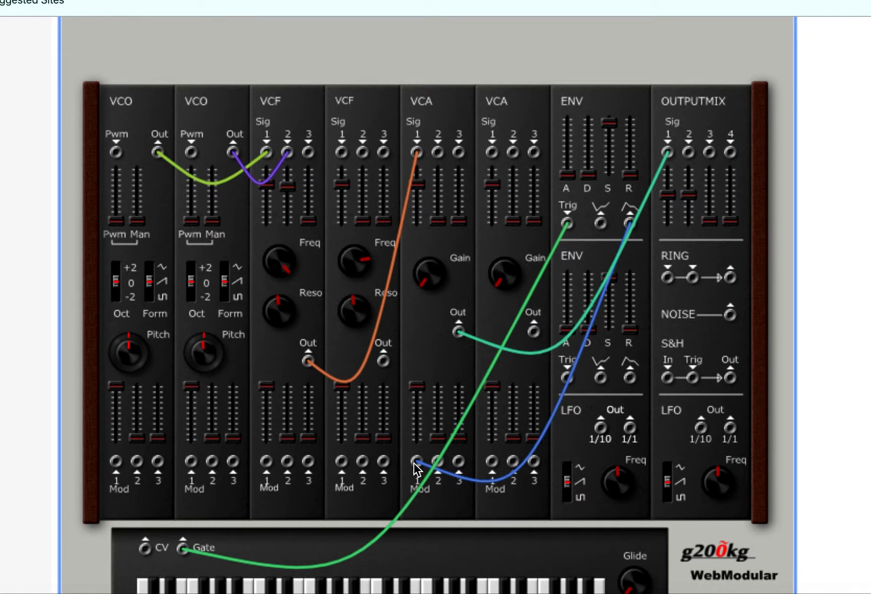
# Step: Connect the keyboard CV to Mod 1 of the first VCO, the second VCO and the first VCF
pyautogui.scroll(-2, 219, 512)
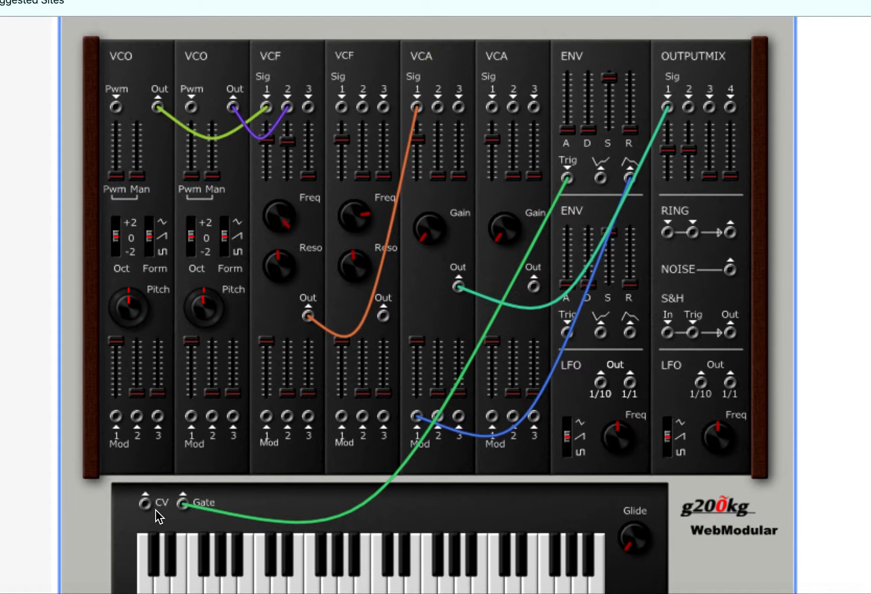
pyautogui.moveTo(146, 502); pyautogui.dragTo(116, 417)
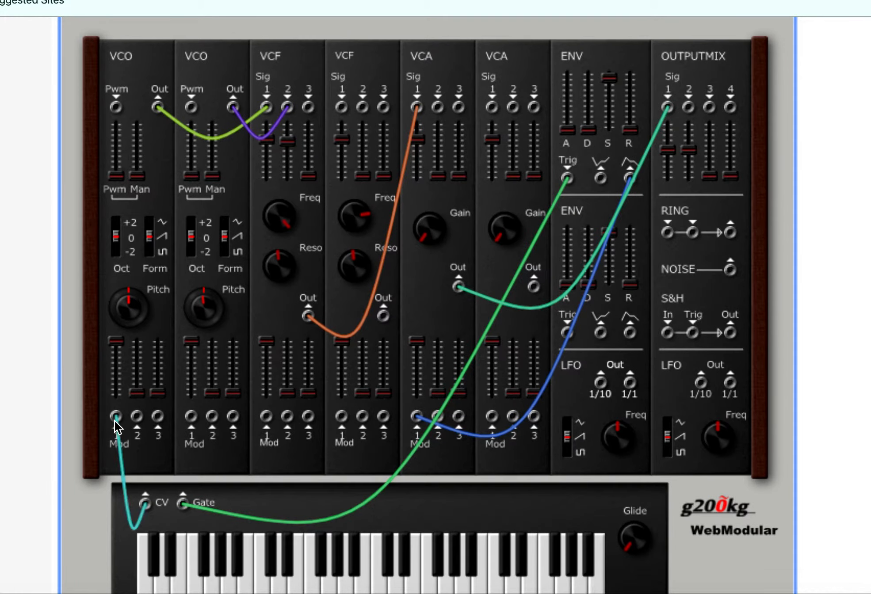
pyautogui.moveTo(194, 414); pyautogui.dragTo(143, 504)
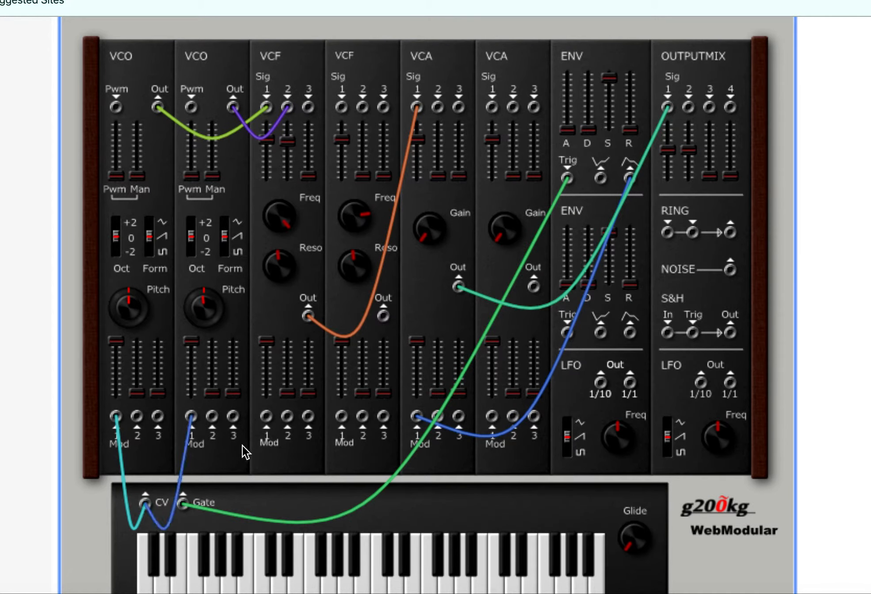
pyautogui.moveTo(265, 416); pyautogui.dragTo(147, 500)
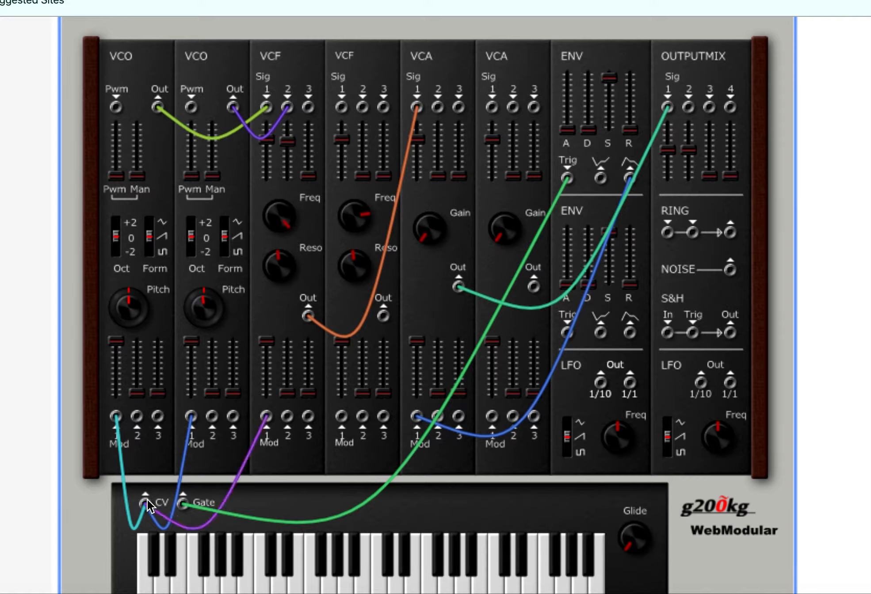
# Step: Lower the first VCO's octave, set it to square wave and detune its pitch slightly while playing notes
pyautogui.press('g')
pyautogui.press('h')
pyautogui.press('j')
pyautogui.press('g')
pyautogui.press('g')
pyautogui.press('j')
pyautogui.press('h')
pyautogui.press('g')
pyautogui.press('h')
pyautogui.press('j')
pyautogui.press('h')
pyautogui.press('g')
pyautogui.press('h')
# Step: Patch the first LFO's 1/10 output to the second VCO's Mod 2, set that LFO to square wave, and play test notes
pyautogui.moveTo(212, 419); pyautogui.dragTo(600, 385)
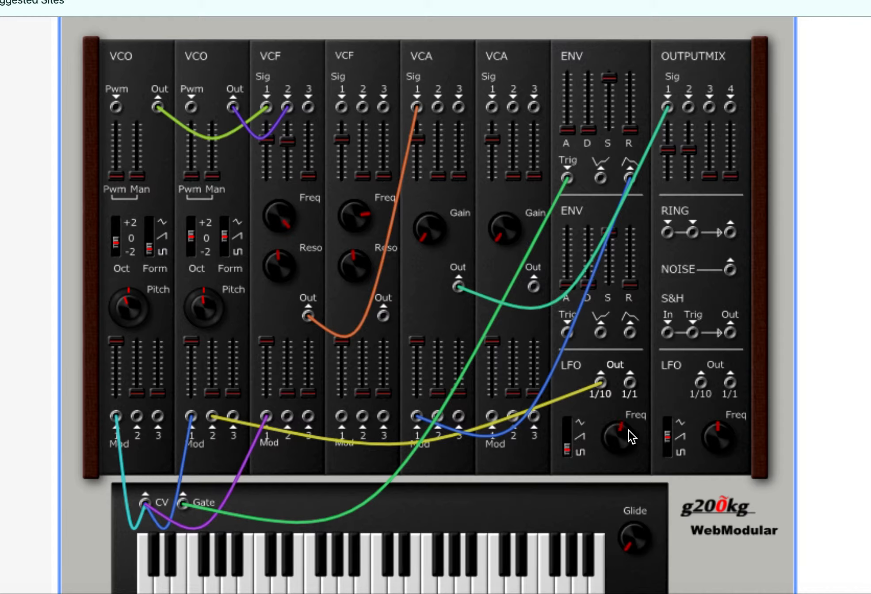
pyautogui.press('g')
pyautogui.press('h')
pyautogui.press('j')
pyautogui.press('g')
# Step: Drop the first VCF's Sig 1 level to zero to isolate the second VCO, and raise the second VCO's Mod 2 level by about a third
pyautogui.moveTo(272, 141); pyautogui.dragTo(276, 227)
pyautogui.press('g')
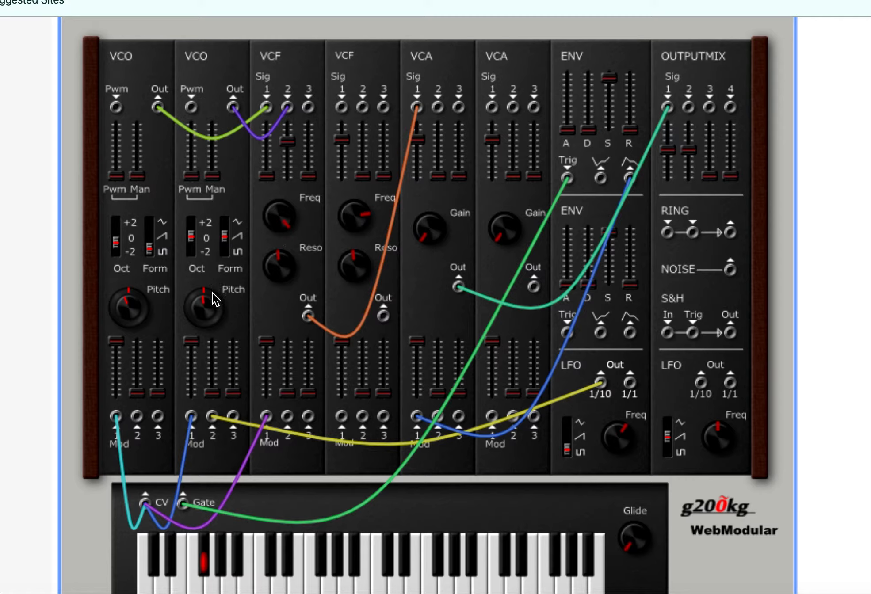
pyautogui.moveTo(211, 389); pyautogui.dragTo(211, 363)
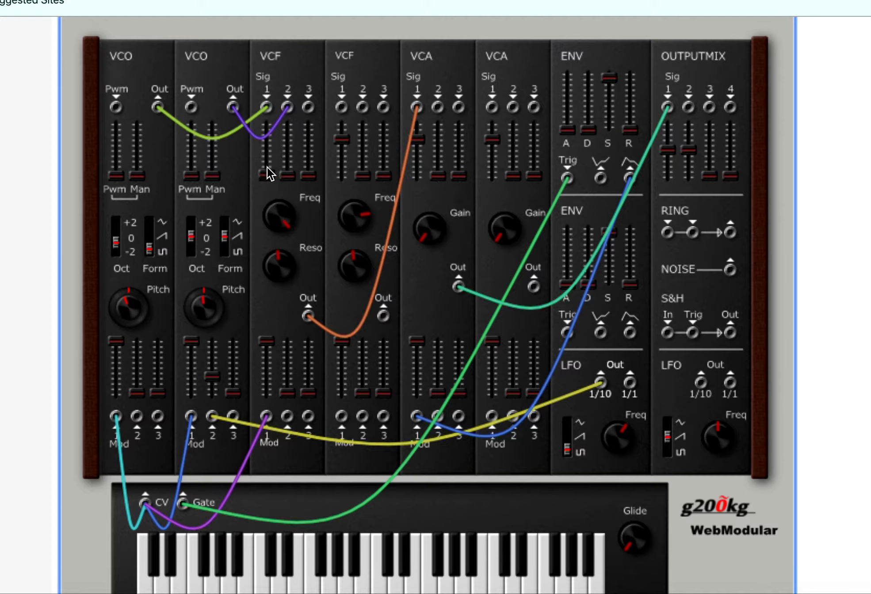
# Step: Bring the first VCF's Sig 1 and Sig 2 levels up to about halfway and play the combined oscillators
pyautogui.press('g')
pyautogui.moveTo(291, 177); pyautogui.dragTo(291, 129)
pyautogui.press('g')
# Step: Raise the first ENV's release to about midway and play notes to hear the longer tail
pyautogui.moveTo(628, 128); pyautogui.dragTo(630, 105)
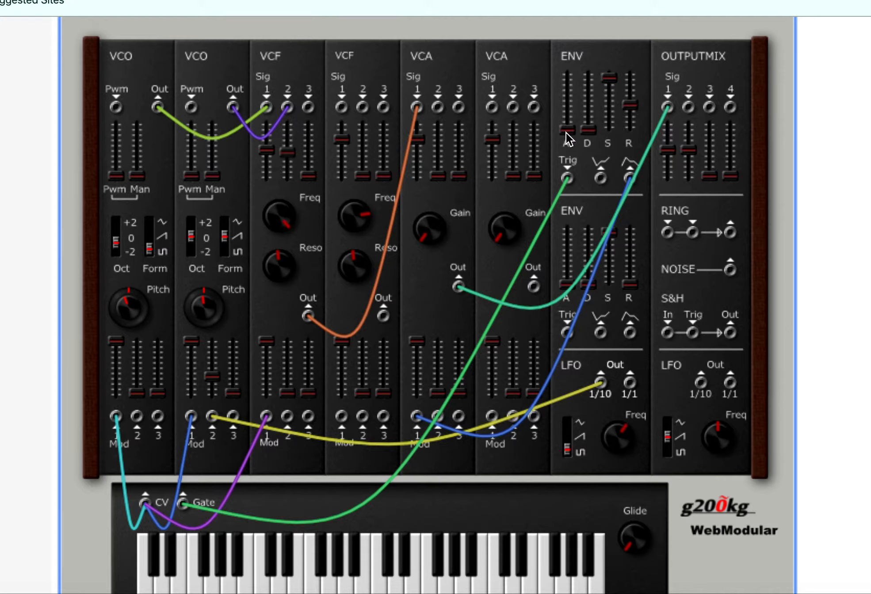
pyautogui.press('j')
pyautogui.press('g')
pyautogui.press('d')
# Step: Look over the MML, URL and Demo sections below the synthesizer
pyautogui.scroll(-2, 303, 107)
pyautogui.scroll(2, 303, 107)
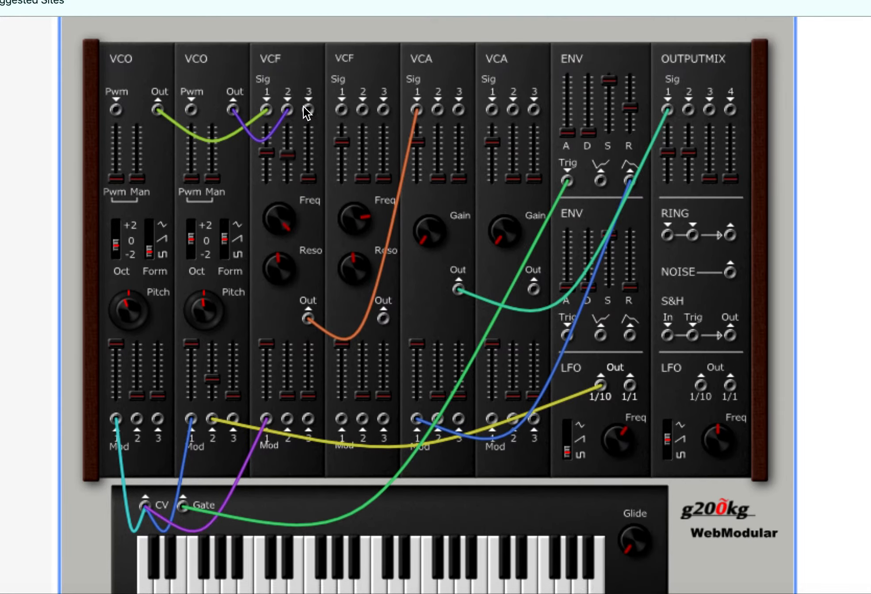
pyautogui.scroll(-1, 304, 107)
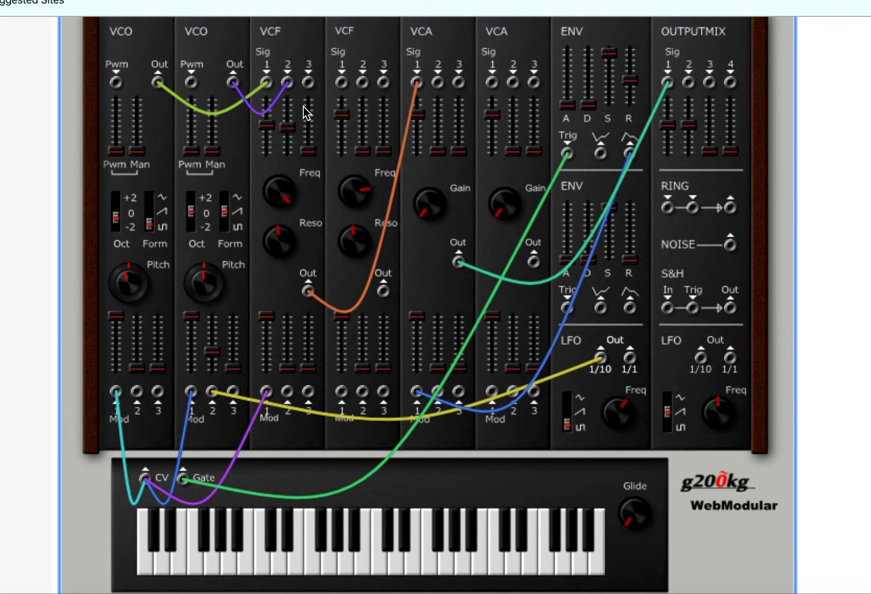
pyautogui.scroll(-8, 304, 107)
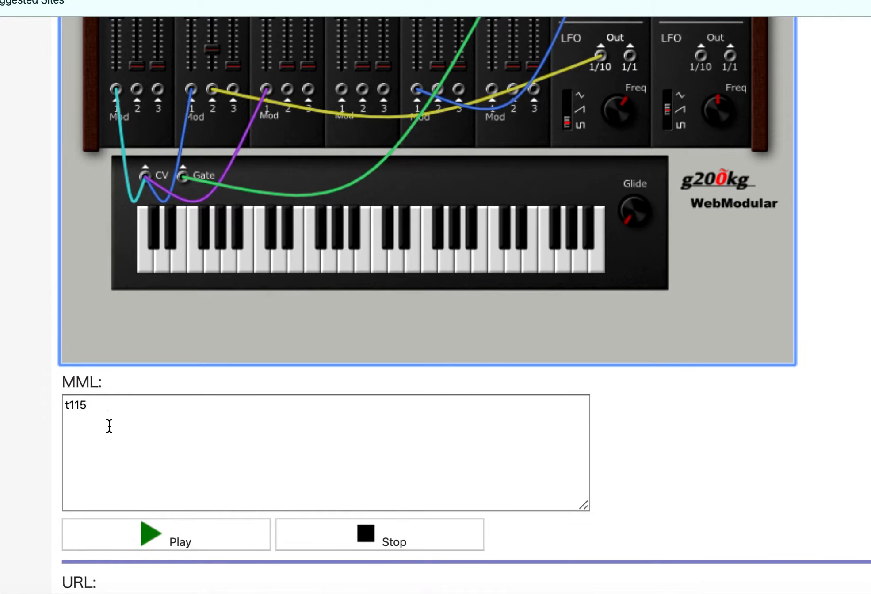
pyautogui.scroll(-2, 95, 420)
pyautogui.scroll(-10, 95, 420)
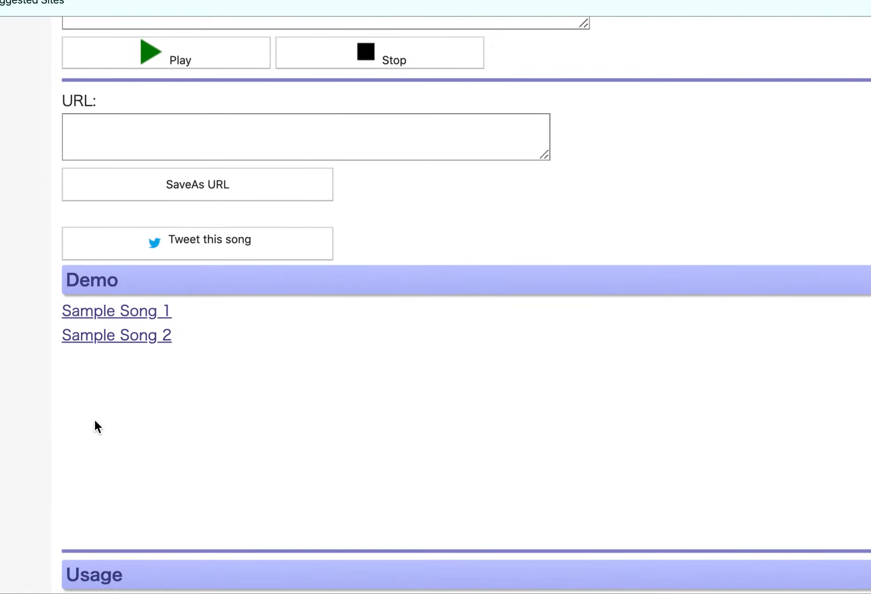
# Step: Replace the MML text with the tempo t115 on the first line and the notes gdefa on the second
pyautogui.scroll(12, 95, 421)
pyautogui.scroll(1, 95, 420)
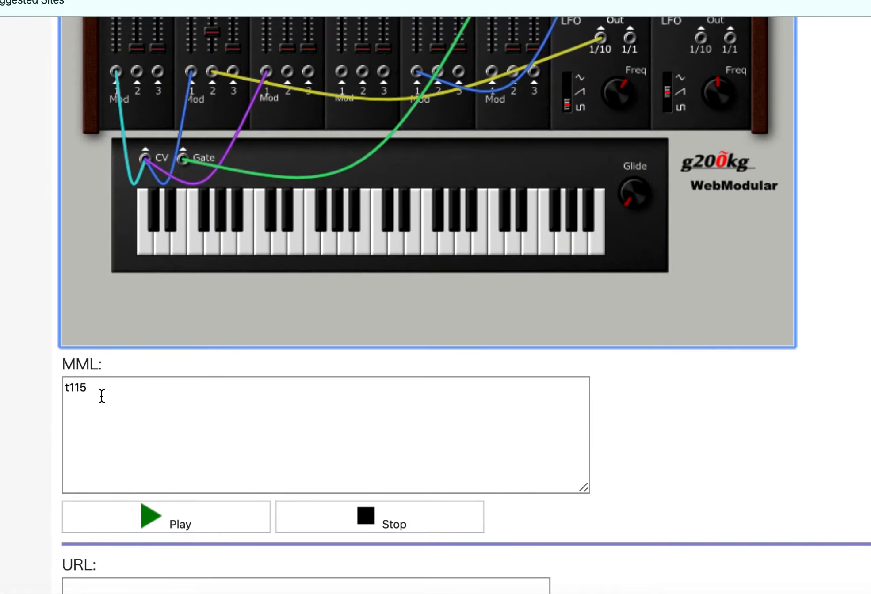
pyautogui.moveTo(89, 390); pyautogui.dragTo(34, 388)
pyautogui.press('BackSpace')
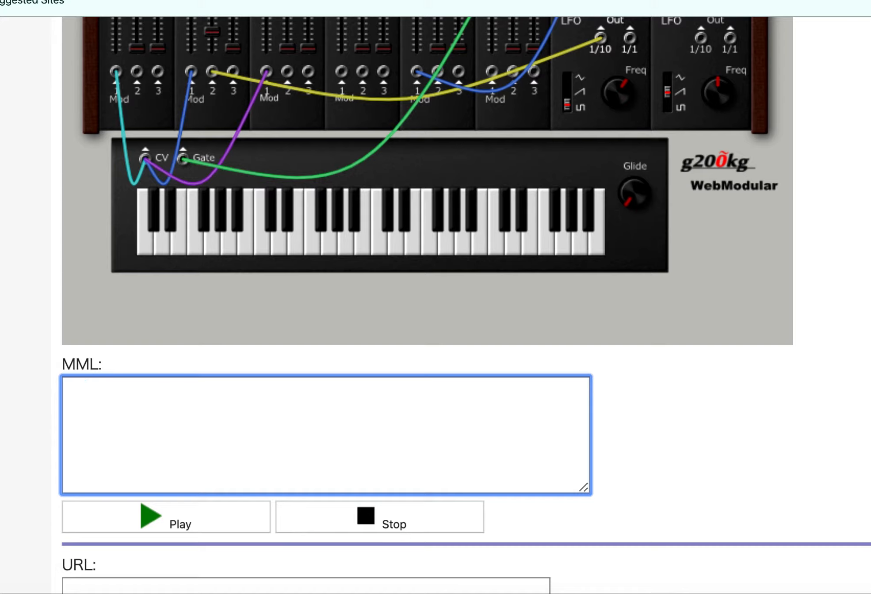
pyautogui.write('t115')
pyautogui.press('Return')
pyautogui.write('gdefa')
# Step: Play the gdefa sequence through the synthesizer patch and stop the playback
pyautogui.click(163, 523)
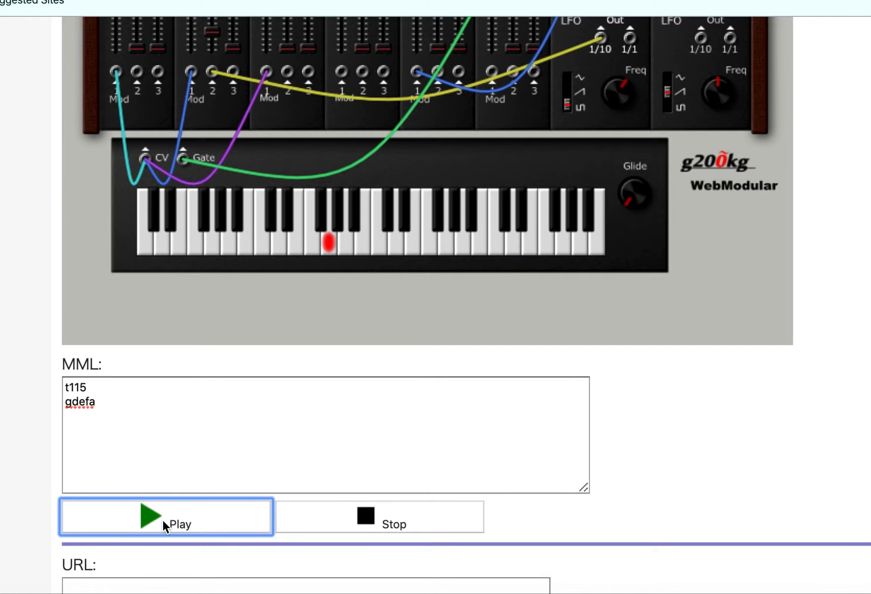
pyautogui.click(304, 522)
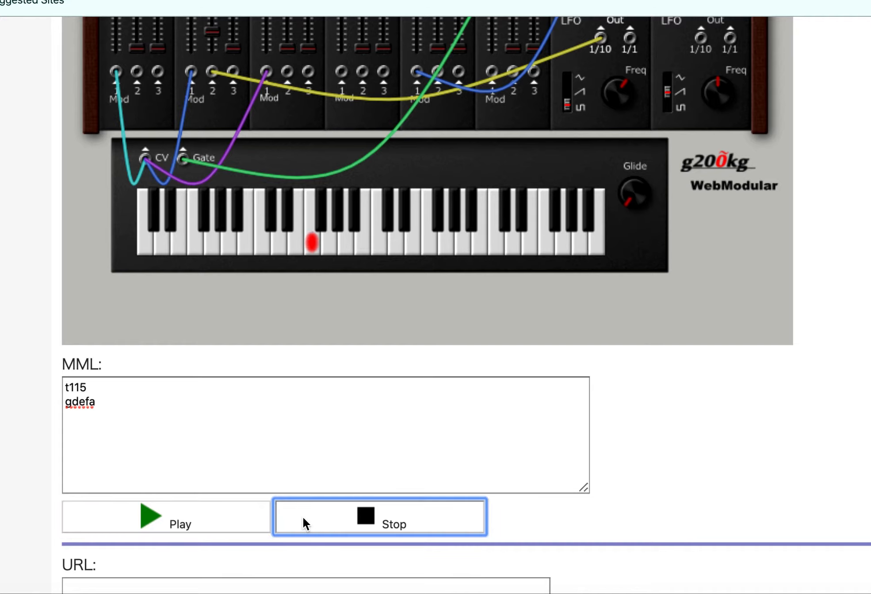
pyautogui.scroll(5, 302, 516)
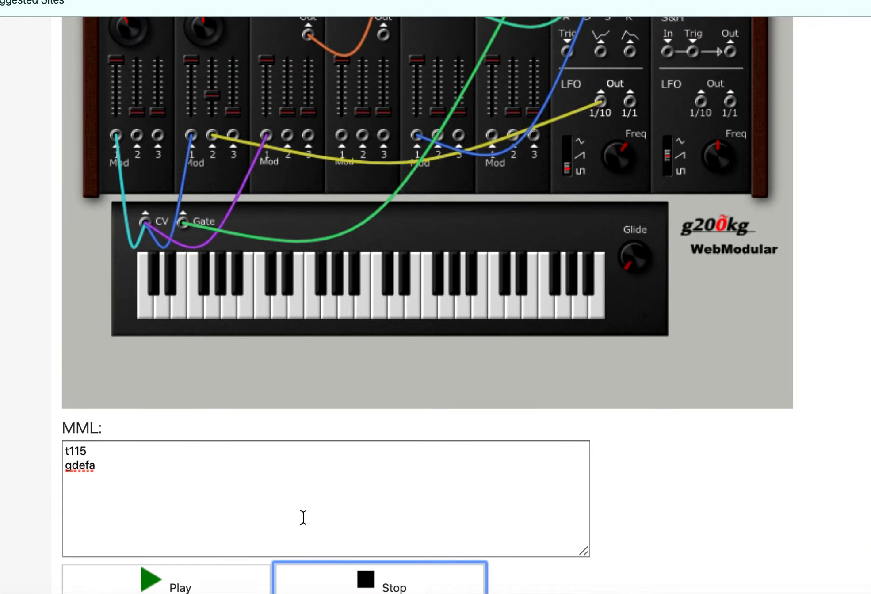
pyautogui.scroll(-3, 242, 302)
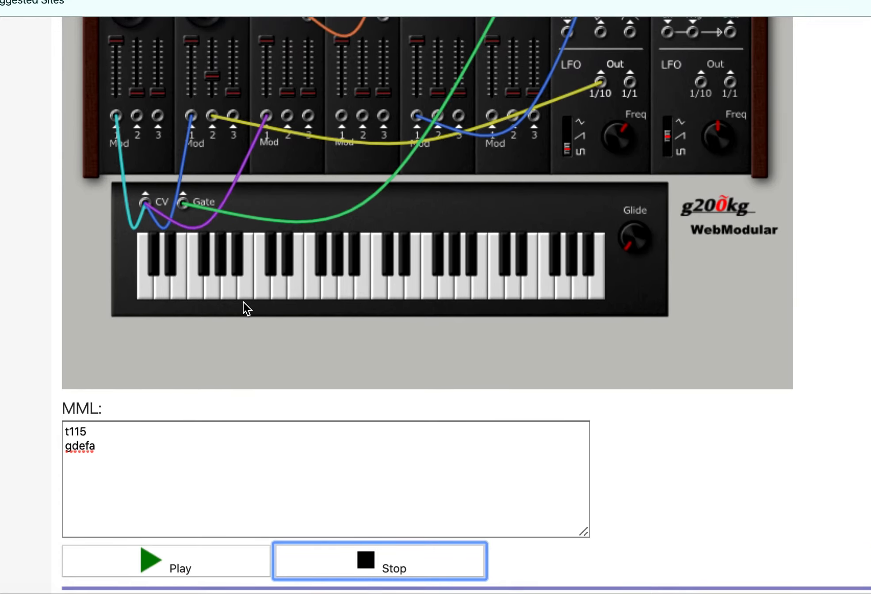
# Step: Add a + after the final a in the MML sequence, then play the sequence and stop it
pyautogui.click(98, 449)
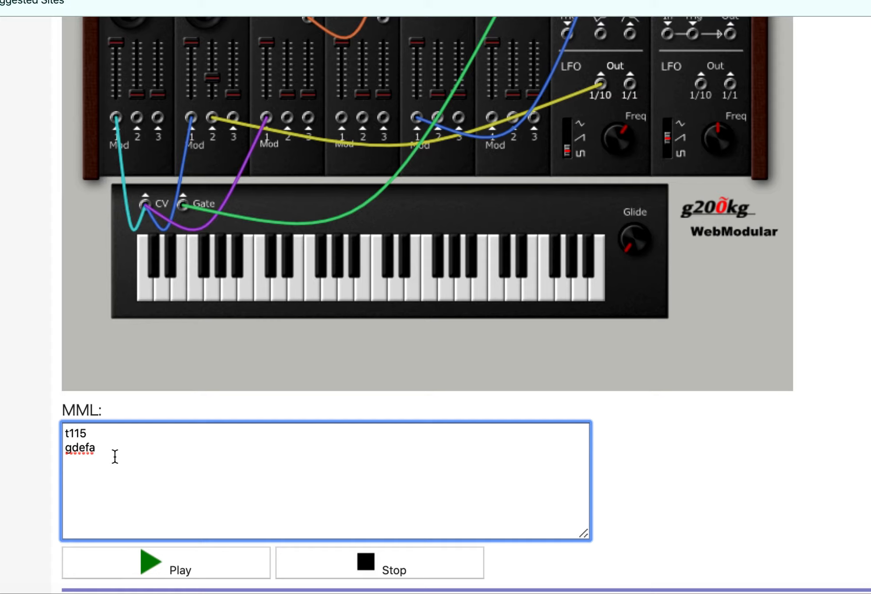
pyautogui.write('+')
pyautogui.click(160, 566)
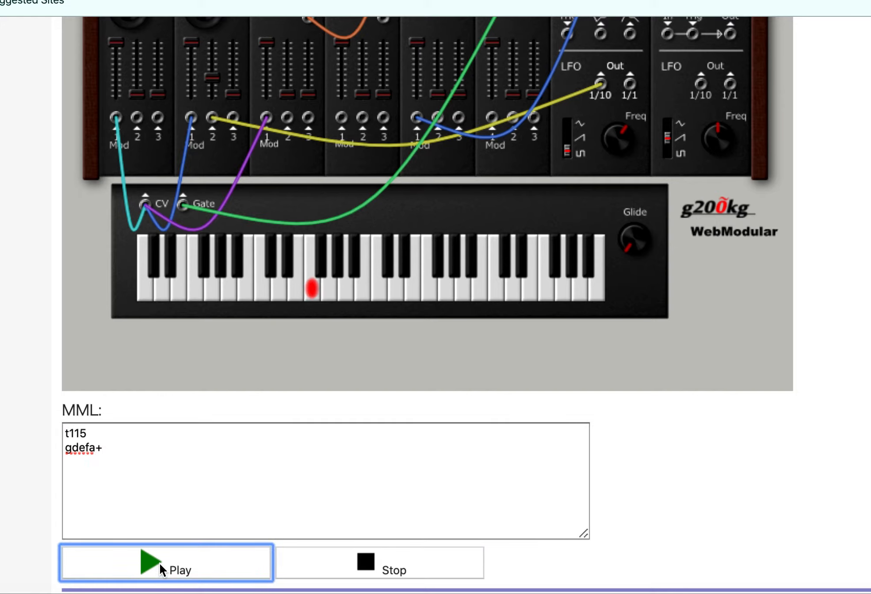
pyautogui.click(307, 566)
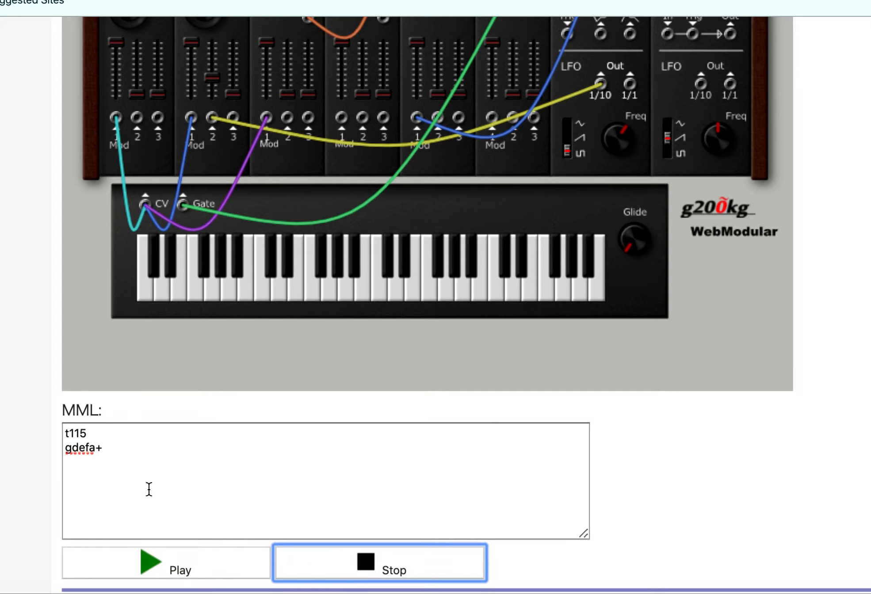
# Step: Remove the + after the final note in the MML sequence
pyautogui.click(111, 449)
pyautogui.press('BackSpace')
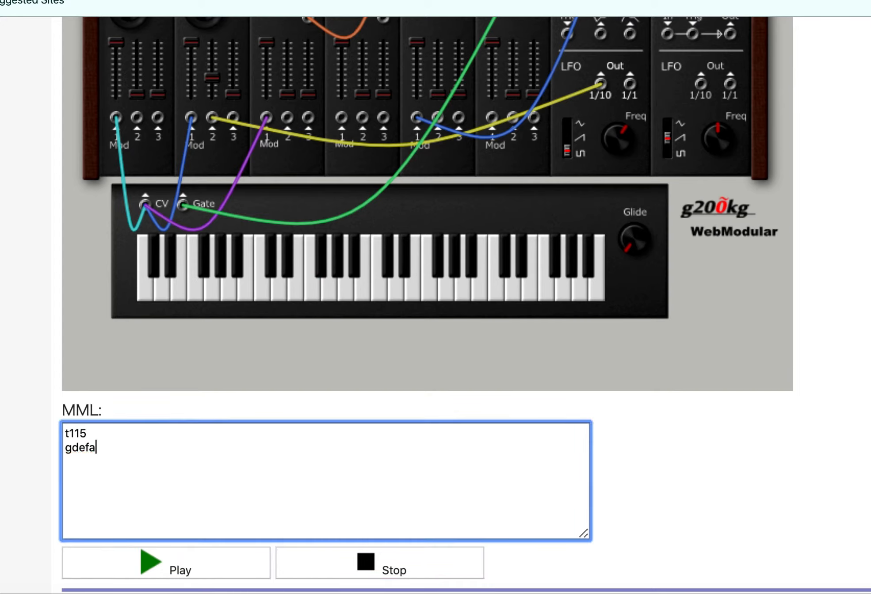